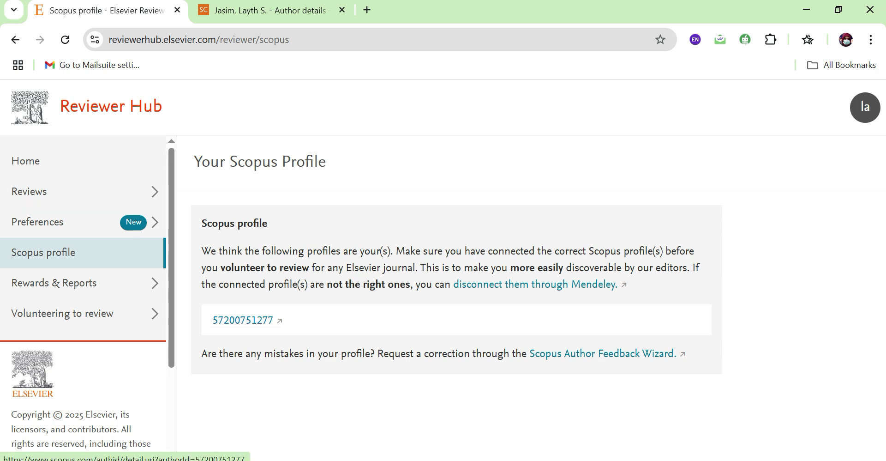
Open the linked Scopus author profile showing 1,881 citations, 111 documents and h-index 24 in a new tab
{"action": "left_click", "coordinate": [243, 320]}
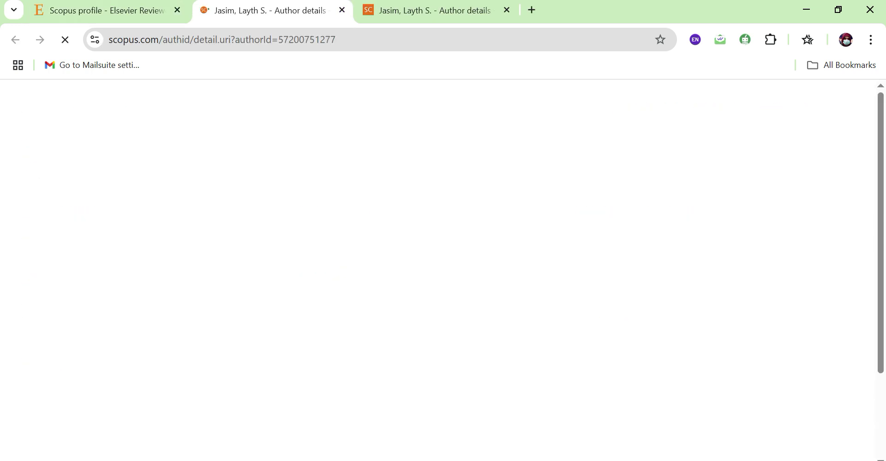
{"action": "scroll", "coordinate": [444, 268], "scroll_direction": "down", "scroll_amount": 3}
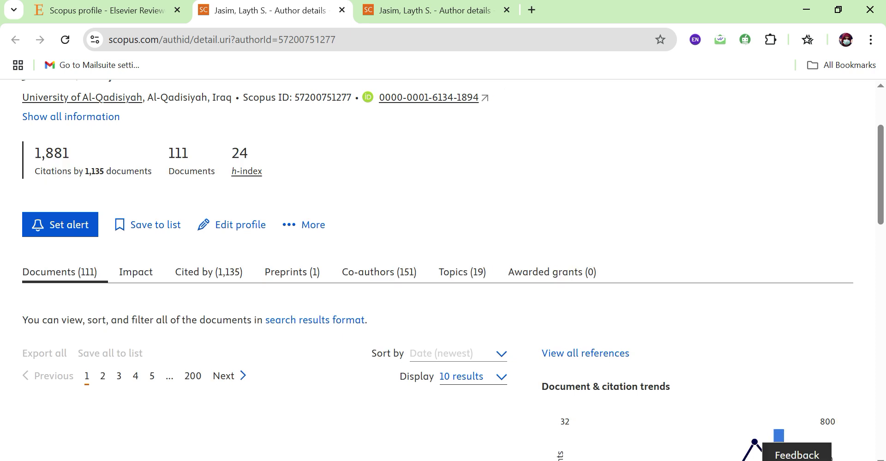
{"action": "scroll", "coordinate": [444, 274], "scroll_direction": "up", "scroll_amount": 3}
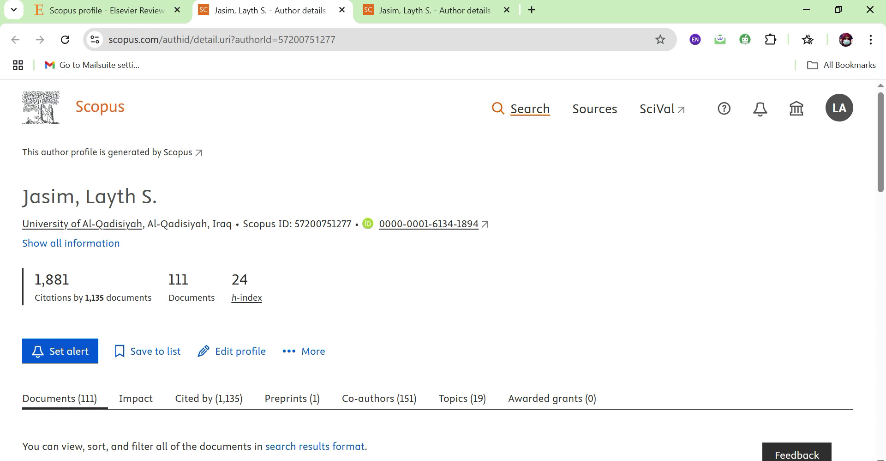
Search documents within the Authors field for the researcher's first and last name
{"action": "left_click", "coordinate": [530, 109]}
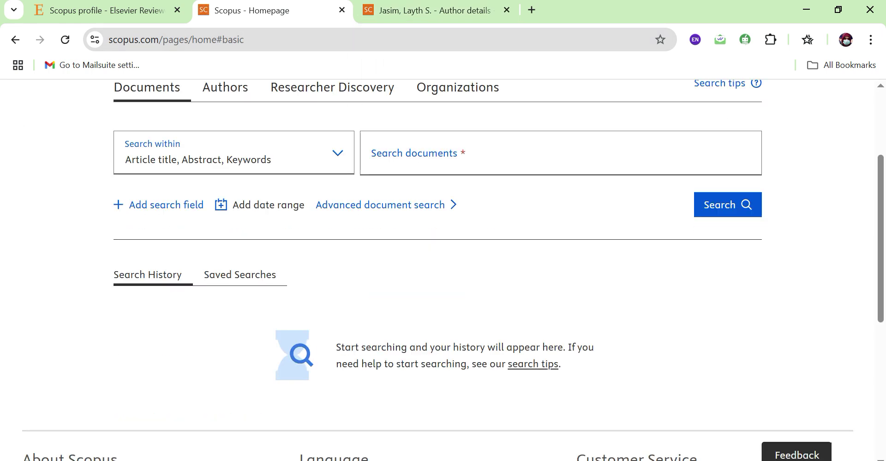
{"action": "scroll", "coordinate": [454, 270], "scroll_direction": "up", "scroll_amount": 1}
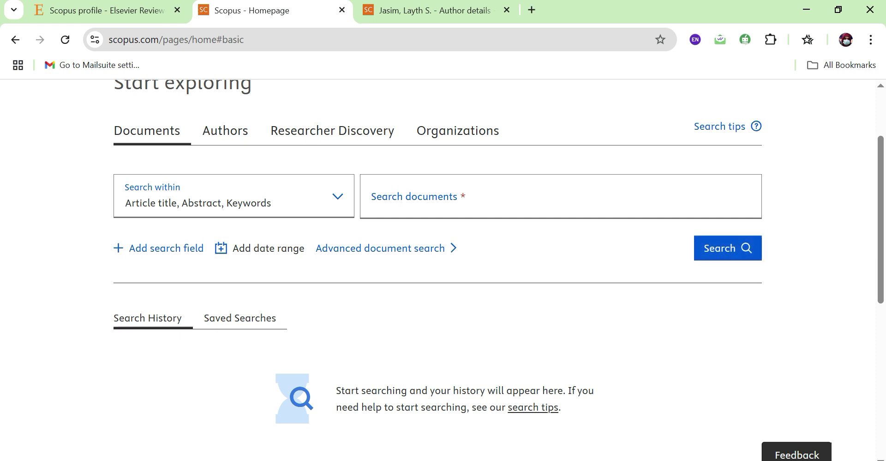
{"action": "left_click", "coordinate": [234, 196]}
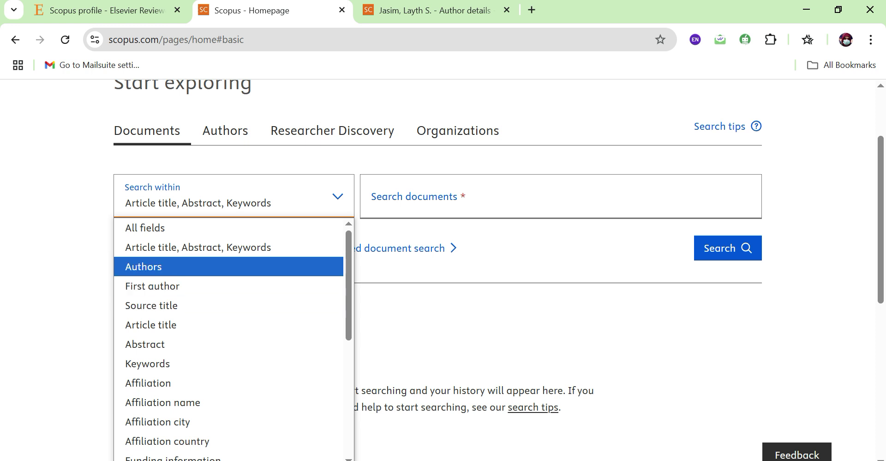
{"action": "key", "text": "Return"}
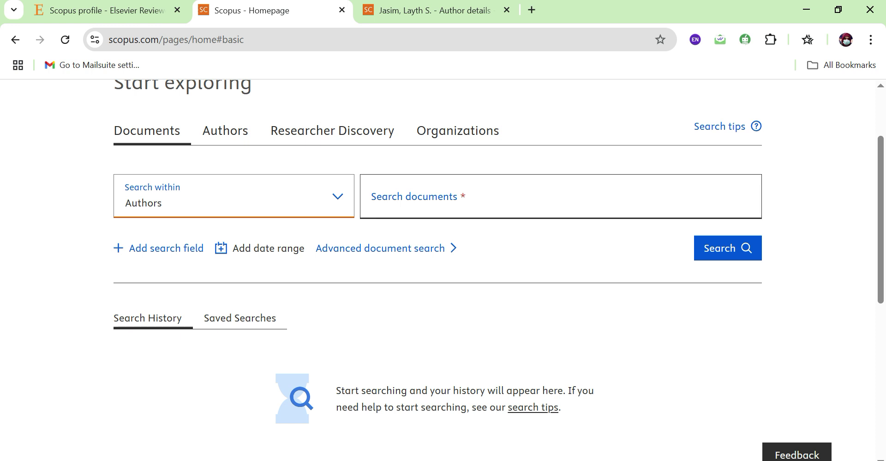
{"action": "left_click", "coordinate": [371, 200]}
{"action": "type", "text": "maryam batool"}
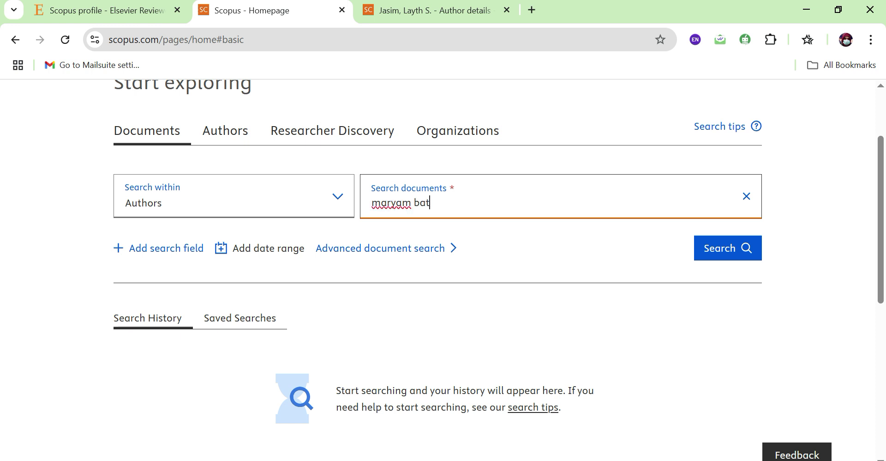
{"action": "key", "text": "Tab"}
{"action": "key", "text": "Tab"}
{"action": "key", "text": "Return"}
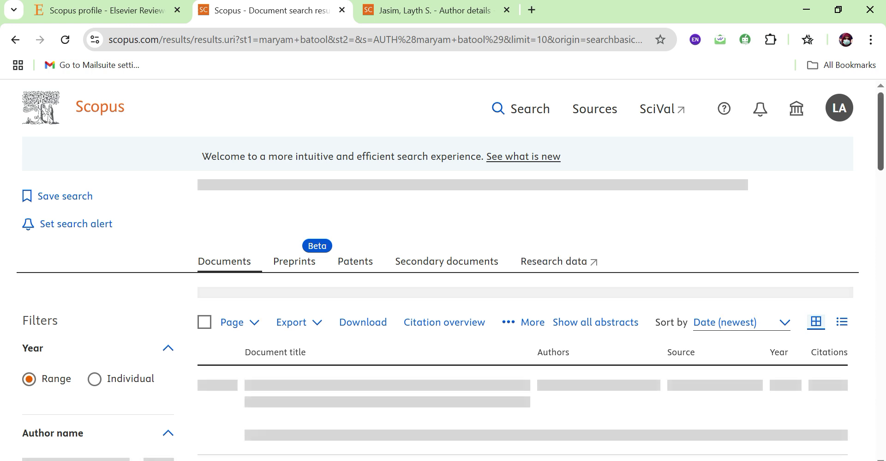
Review the 14 document results, then return to the Scopus homepage search form
{"action": "scroll", "coordinate": [438, 273], "scroll_direction": "down", "scroll_amount": 1}
{"action": "scroll", "coordinate": [439, 272], "scroll_direction": "down", "scroll_amount": 1}
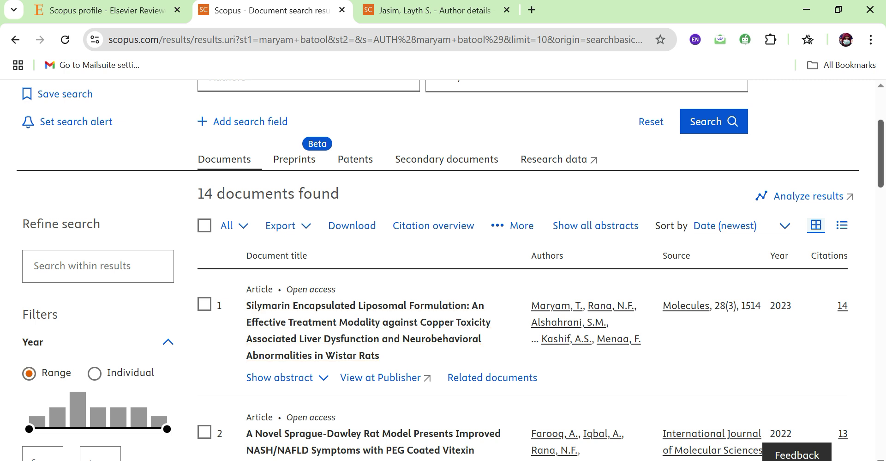
{"action": "scroll", "coordinate": [443, 270], "scroll_direction": "down", "scroll_amount": 10}
{"action": "scroll", "coordinate": [443, 270], "scroll_direction": "up", "scroll_amount": 13}
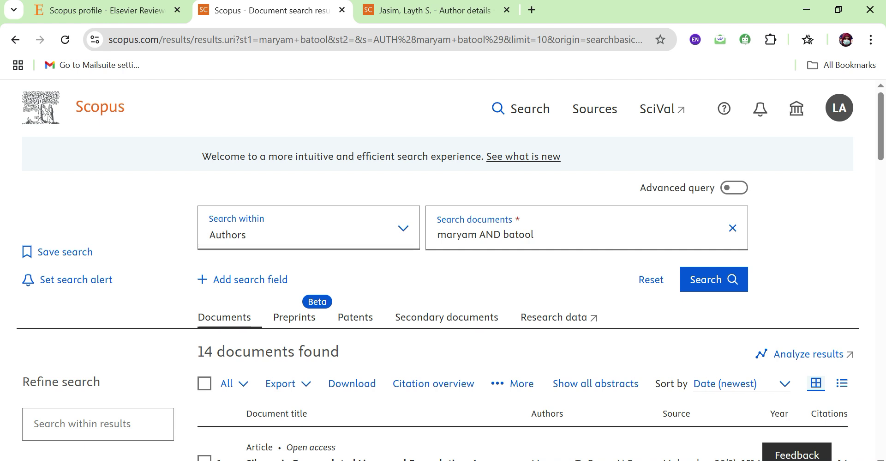
{"action": "left_click", "coordinate": [15, 39]}
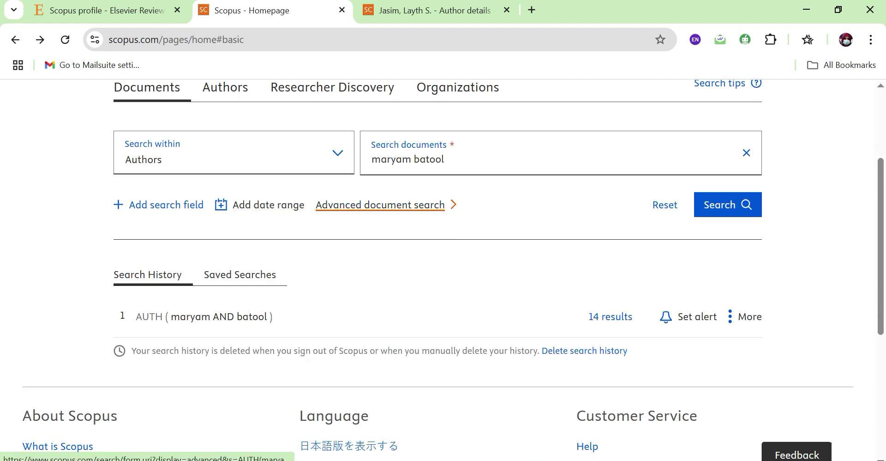
{"action": "scroll", "coordinate": [380, 210], "scroll_direction": "up", "scroll_amount": 3}
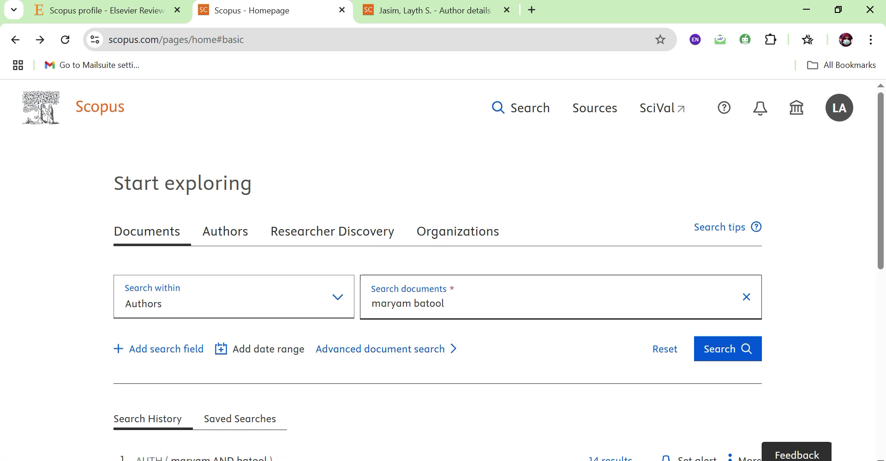
In the Authors search, fill in the researcher's last name from the autofill suggestion
{"action": "left_click", "coordinate": [225, 231]}
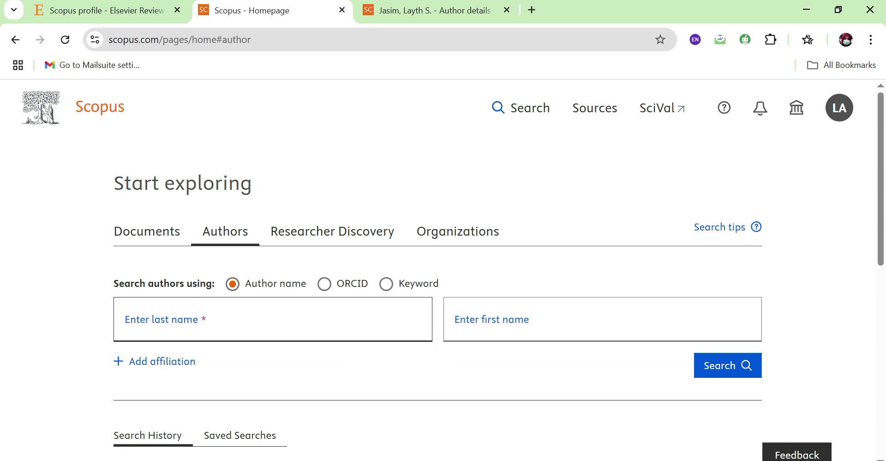
{"action": "left_click", "coordinate": [273, 319]}
{"action": "type", "text": "b"}
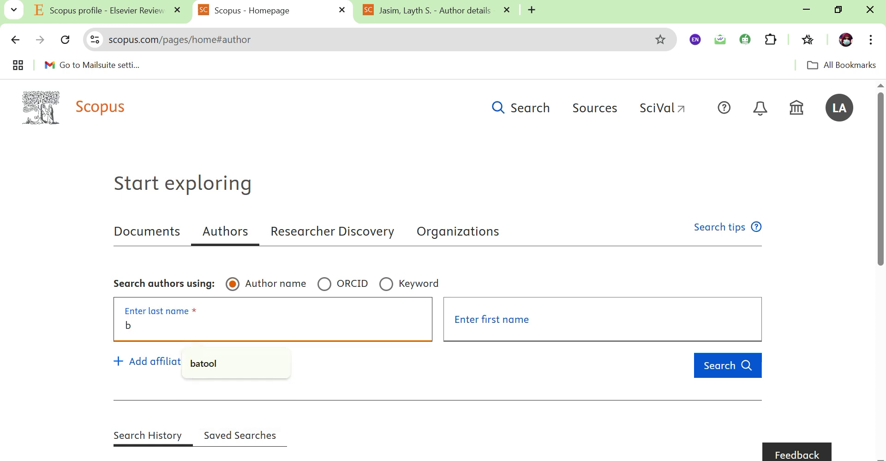
{"action": "key", "text": "Down"}
{"action": "key", "text": "Return"}
{"action": "type", "text": "m"}
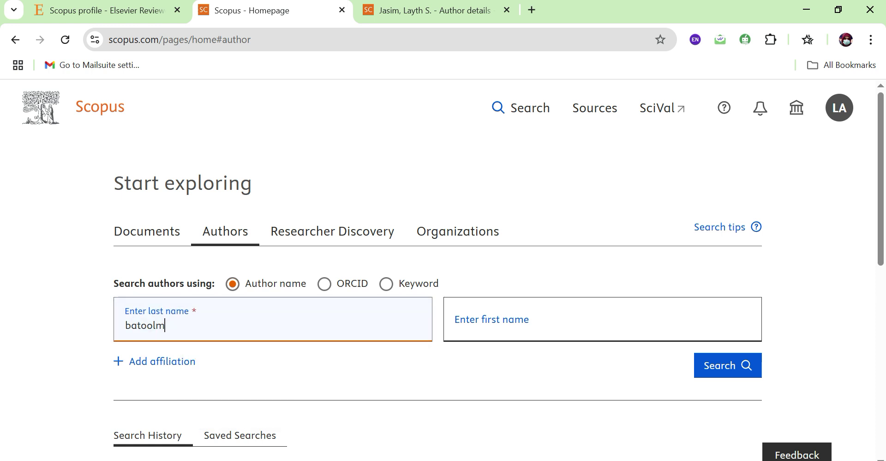
Add the suggested first name, remove the stray letter from the last name, and run the author search
{"action": "left_click", "coordinate": [522, 319]}
{"action": "type", "text": "m"}
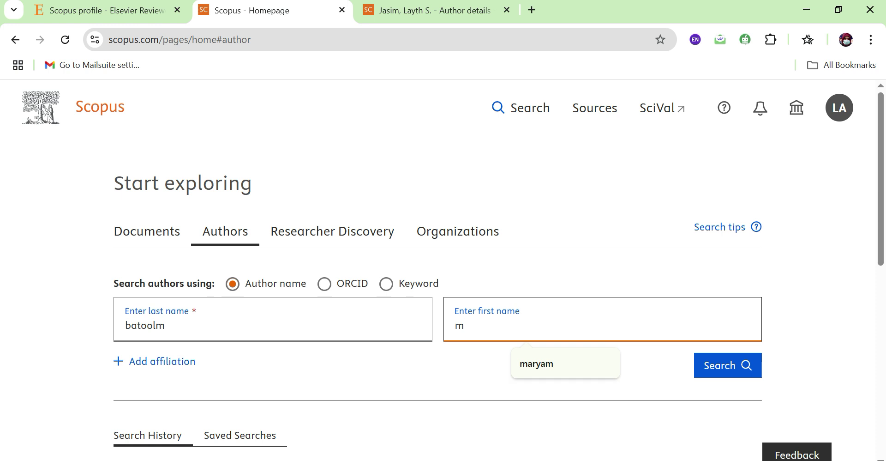
{"action": "key", "text": "Down"}
{"action": "key", "text": "Return"}
{"action": "left_click", "coordinate": [165, 326]}
{"action": "key", "text": "BackSpace"}
{"action": "key", "text": "Return"}
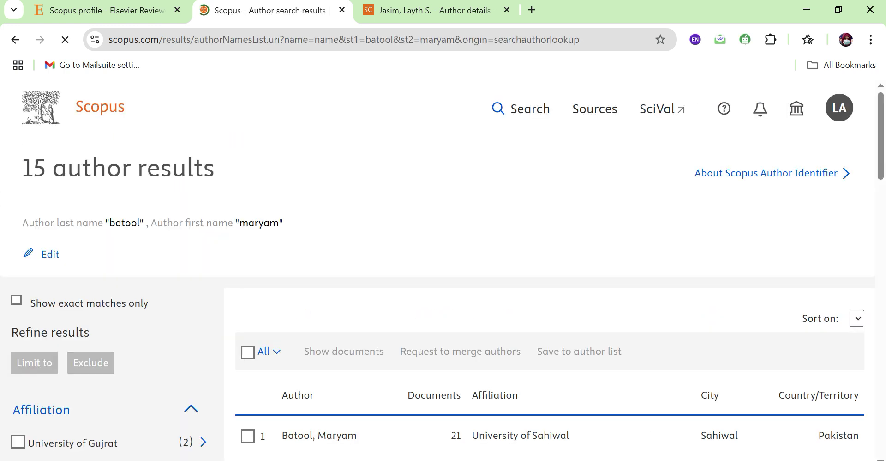
Select the top author result, University of Sahiwal with 21 documents
{"action": "scroll", "coordinate": [443, 271], "scroll_direction": "down", "scroll_amount": 3}
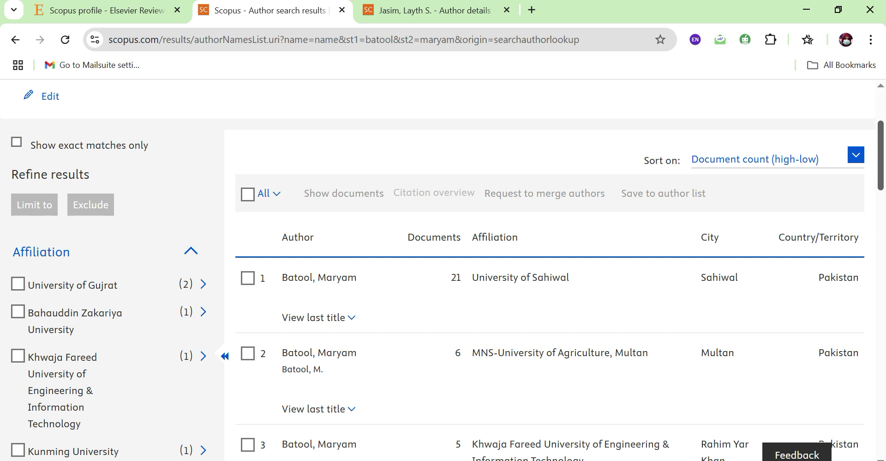
{"action": "scroll", "coordinate": [442, 270], "scroll_direction": "up", "scroll_amount": 3}
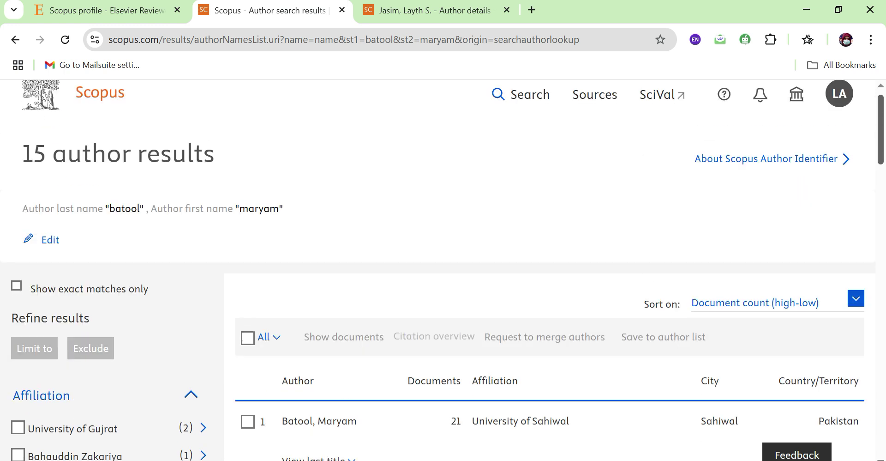
{"action": "scroll", "coordinate": [442, 271], "scroll_direction": "down", "scroll_amount": 2}
{"action": "scroll", "coordinate": [442, 271], "scroll_direction": "down", "scroll_amount": 2}
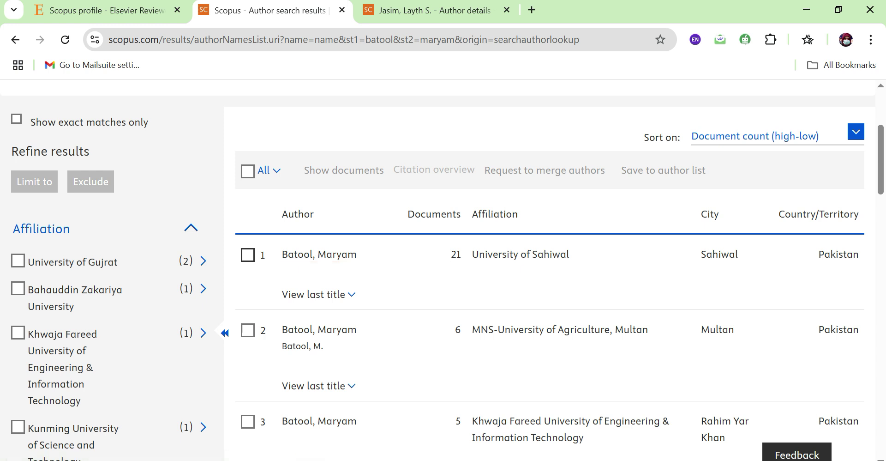
{"action": "left_click", "coordinate": [248, 255]}
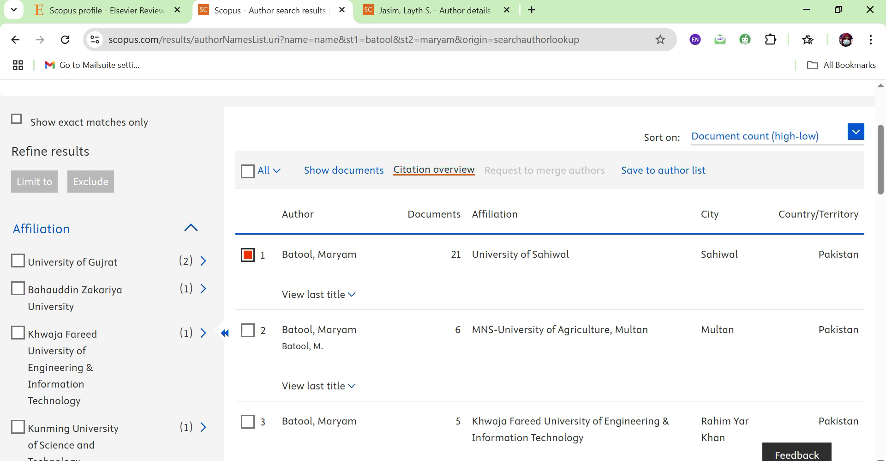
Open the Citation overview and review its chart and per-year citation table for 2000–2025
{"action": "left_click", "coordinate": [434, 170]}
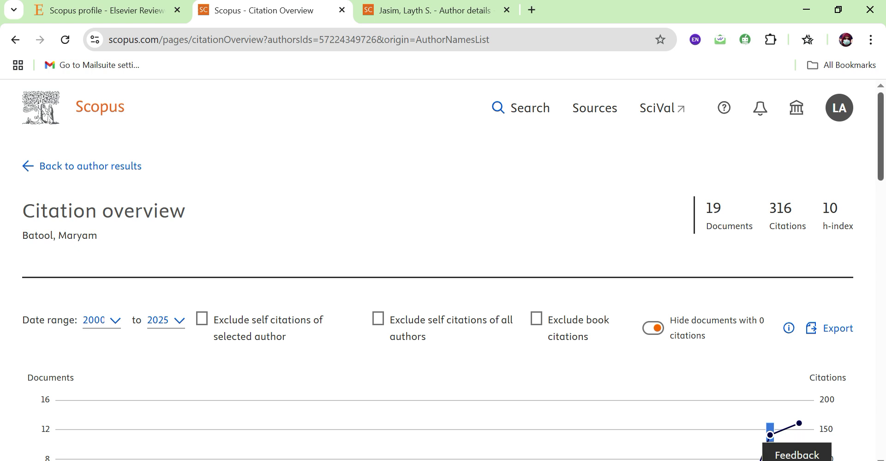
{"action": "scroll", "coordinate": [443, 277], "scroll_direction": "down", "scroll_amount": 3}
{"action": "scroll", "coordinate": [420, 370], "scroll_direction": "down", "scroll_amount": 1}
{"action": "scroll", "coordinate": [420, 370], "scroll_direction": "up", "scroll_amount": 2}
{"action": "scroll", "coordinate": [421, 370], "scroll_direction": "down", "scroll_amount": 1}
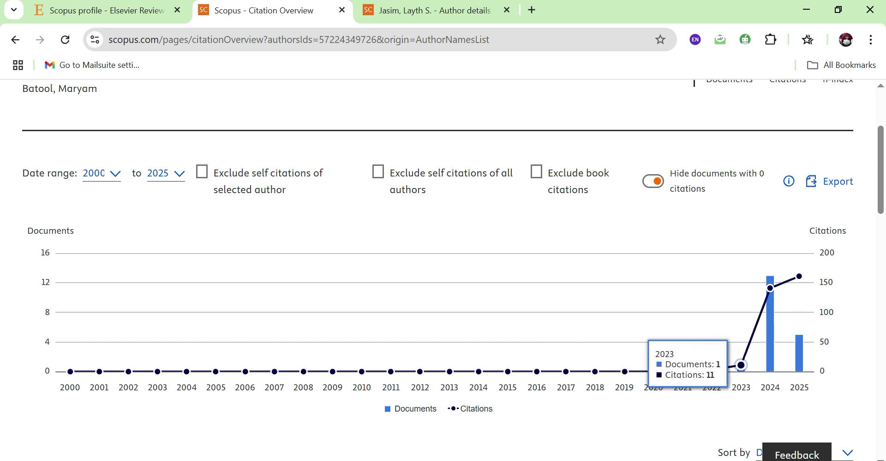
{"action": "scroll", "coordinate": [421, 323], "scroll_direction": "up", "scroll_amount": 3}
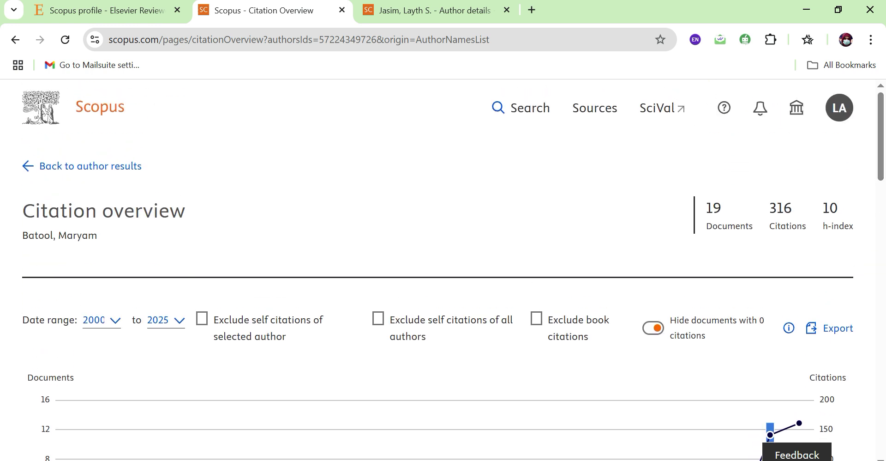
{"action": "scroll", "coordinate": [443, 270], "scroll_direction": "down", "scroll_amount": 10}
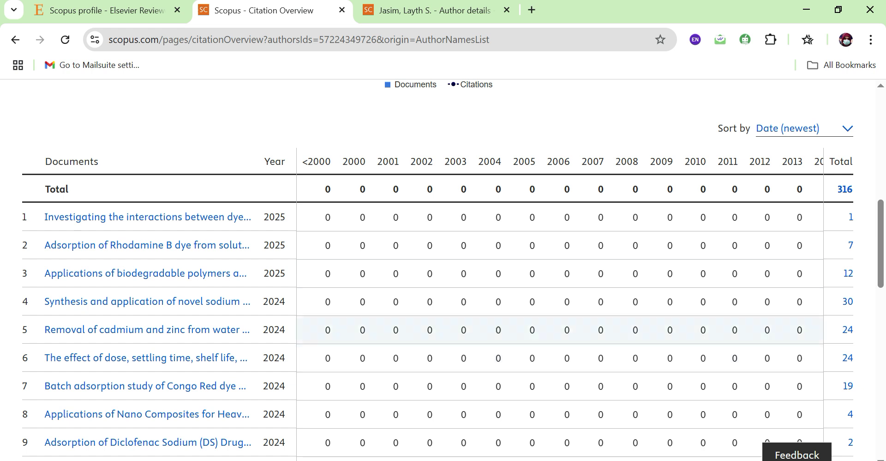
{"action": "scroll", "coordinate": [560, 302], "scroll_direction": "right", "scroll_amount": 10}
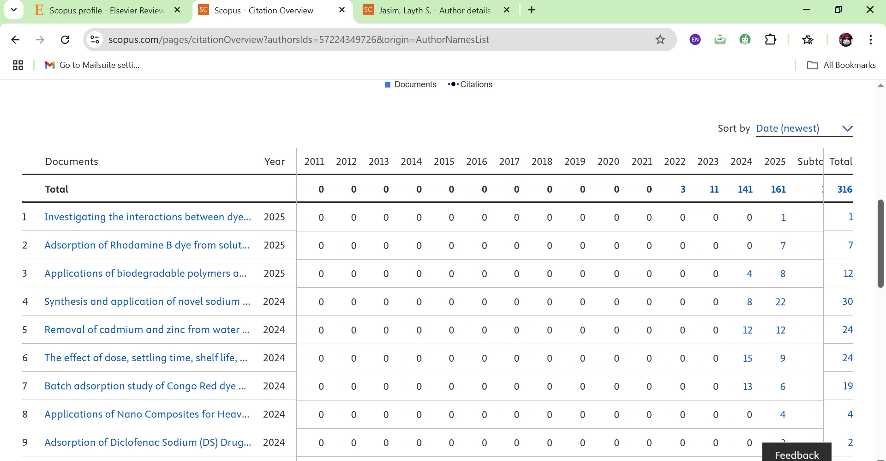
{"action": "scroll", "coordinate": [443, 270], "scroll_direction": "down", "scroll_amount": 10}
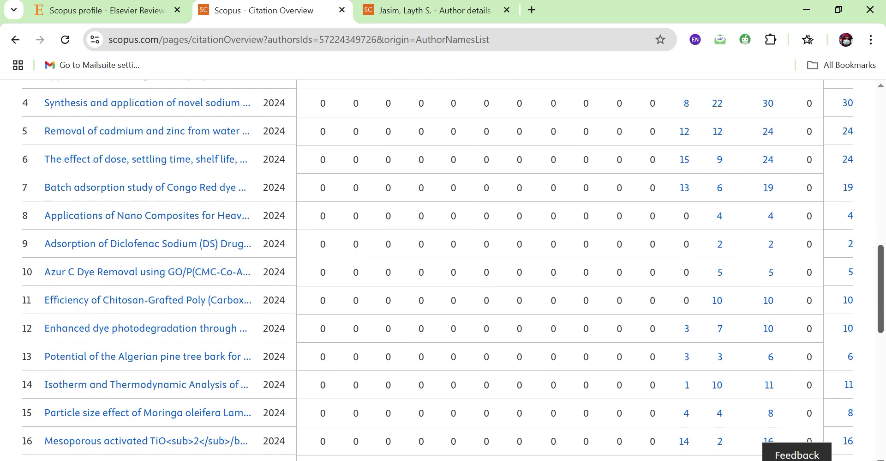
{"action": "scroll", "coordinate": [443, 270], "scroll_direction": "up", "scroll_amount": 15}
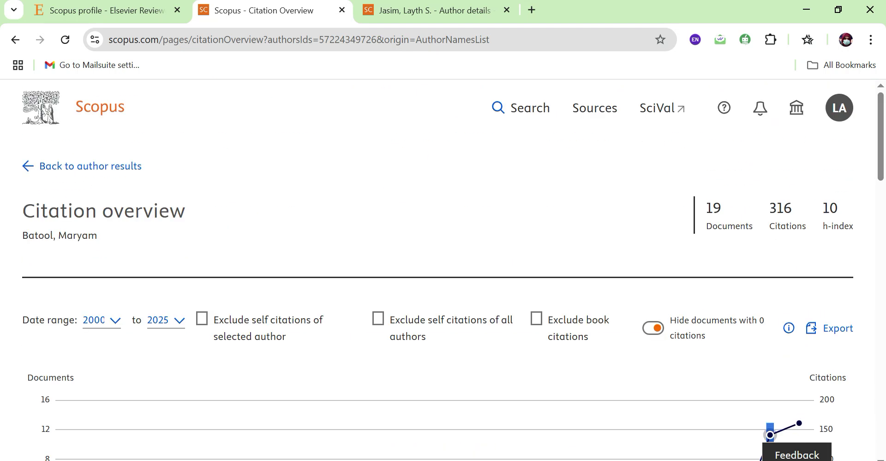
{"action": "scroll", "coordinate": [443, 270], "scroll_direction": "down", "scroll_amount": 2}
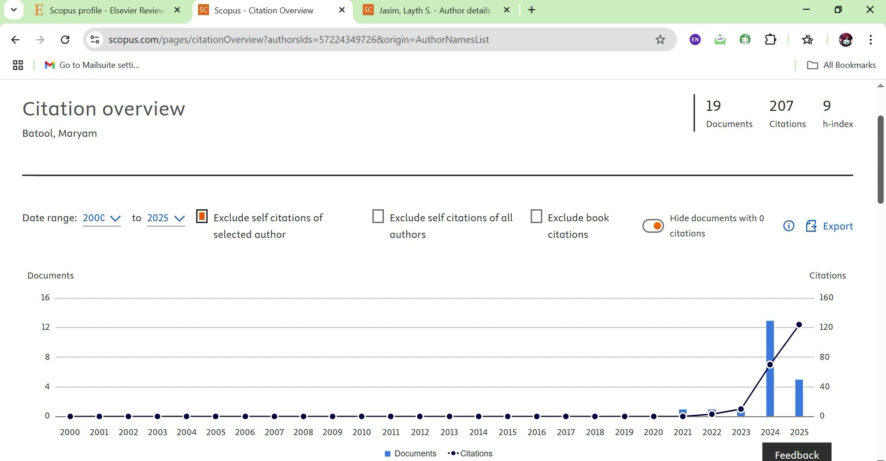
{"action": "scroll", "coordinate": [443, 268], "scroll_direction": "up", "scroll_amount": 2}
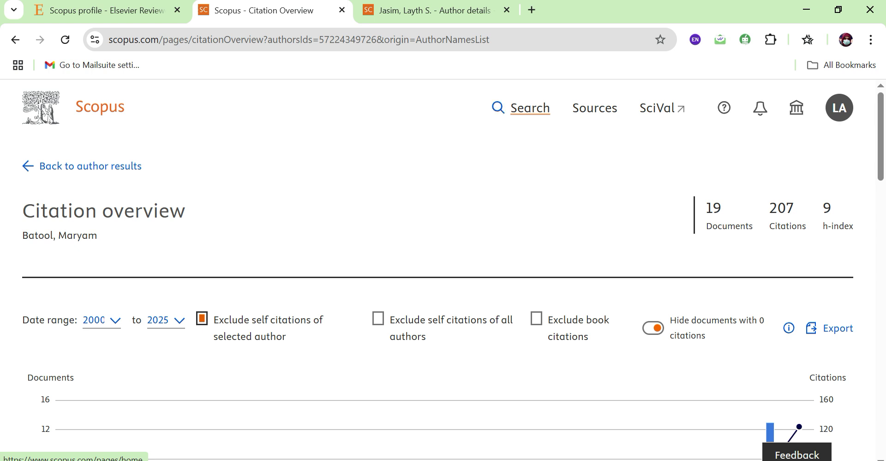
{"action": "scroll", "coordinate": [443, 270], "scroll_direction": "down", "scroll_amount": 3}
{"action": "scroll", "coordinate": [443, 270], "scroll_direction": "up", "scroll_amount": 1}
{"action": "scroll", "coordinate": [443, 270], "scroll_direction": "down", "scroll_amount": 10}
{"action": "scroll", "coordinate": [443, 270], "scroll_direction": "down", "scroll_amount": 12}
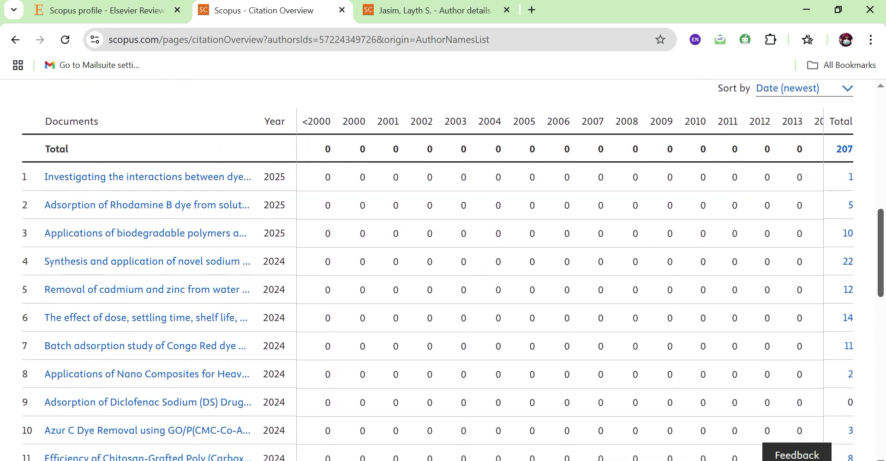
{"action": "scroll", "coordinate": [443, 270], "scroll_direction": "up", "scroll_amount": 3}
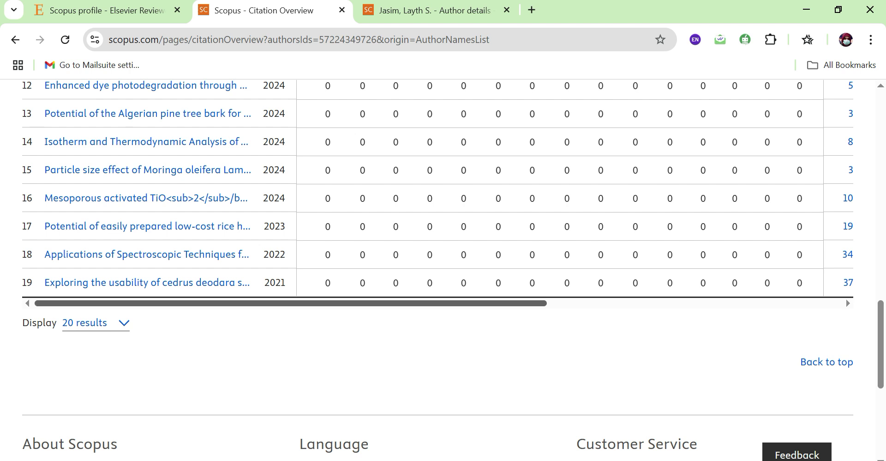
{"action": "scroll", "coordinate": [561, 194], "scroll_direction": "right", "scroll_amount": 3}
{"action": "scroll", "coordinate": [560, 194], "scroll_direction": "right", "scroll_amount": 4}
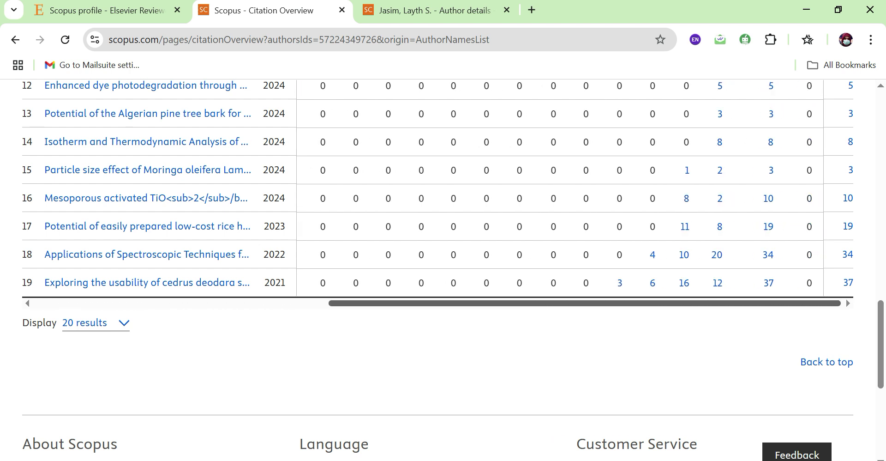
{"action": "key", "text": "Home"}
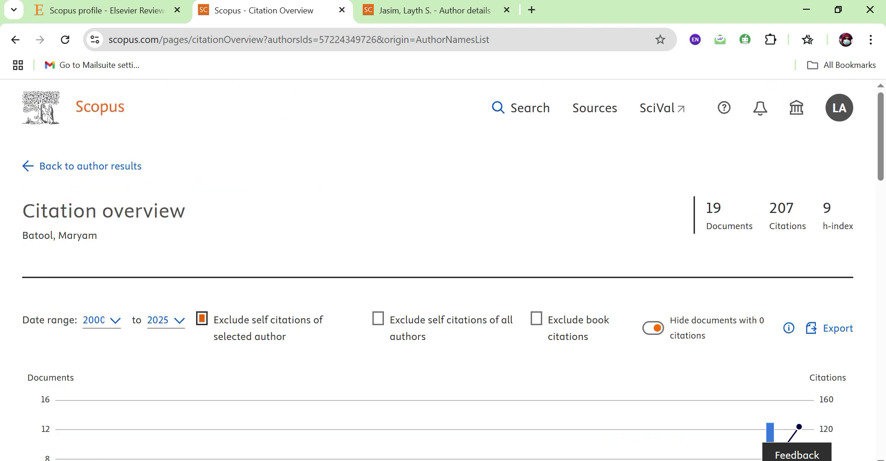